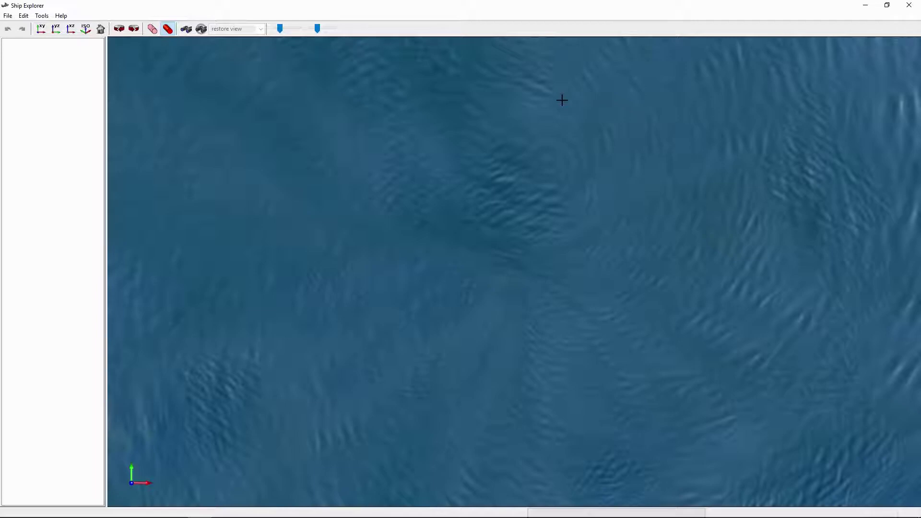
Load n15.dwg from the n15 folder into Ship Explorer.
key(alt+Tab)
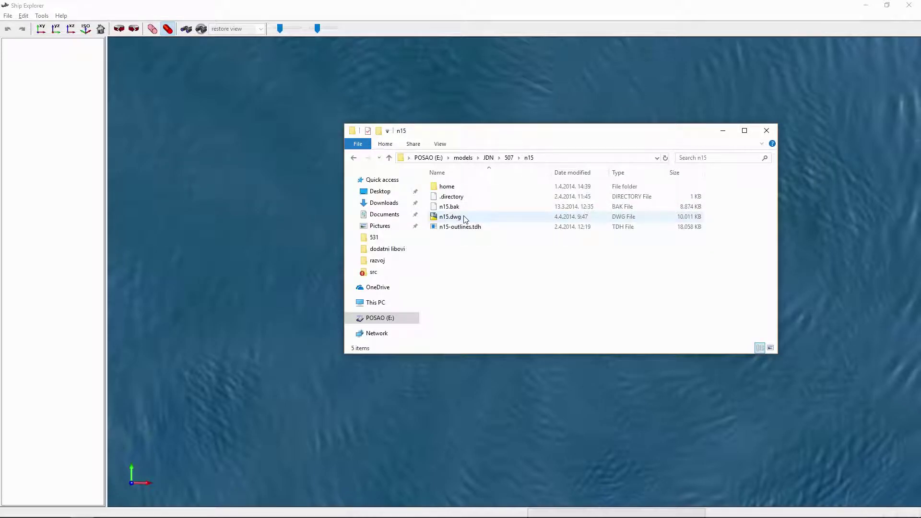
drag(455, 221, 290, 187)
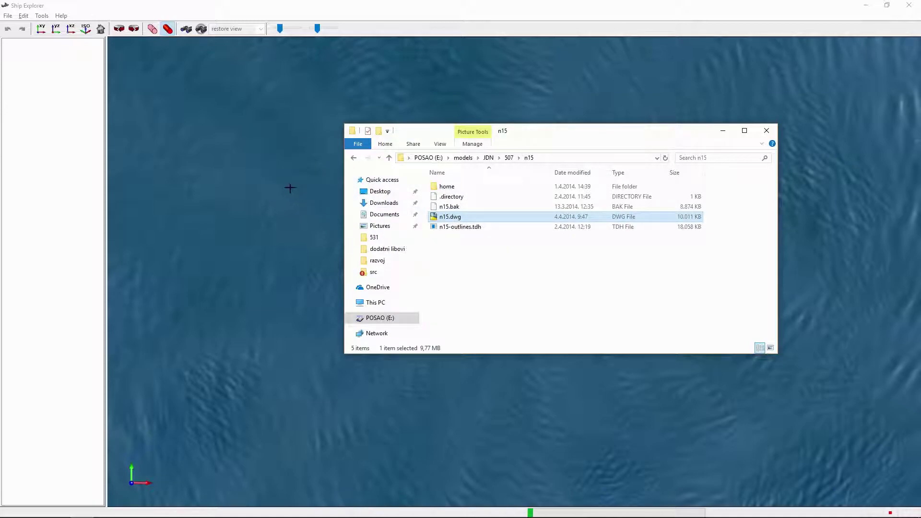
click(429, 7)
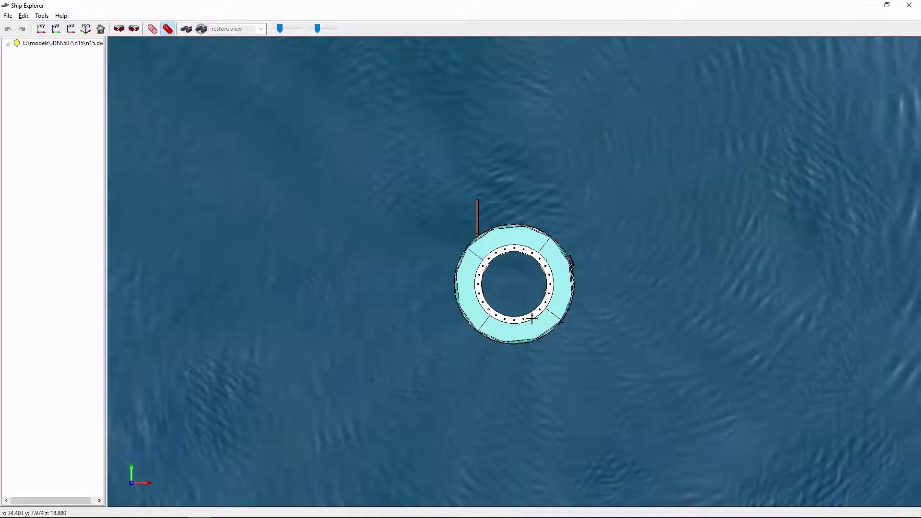
Inspect the selection properties of the lowest horizontal stiffener and the adjoining cylindrical shell, and close the property list.
middle_drag(531, 319, 581, 409)
scroll(582, 409, up, 5)
middle_drag(552, 331, 564, 266)
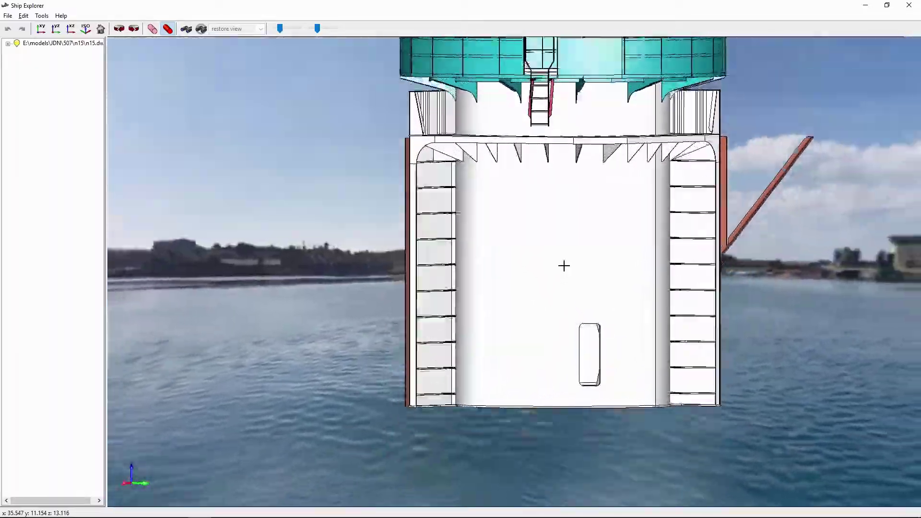
drag(564, 266, 451, 365)
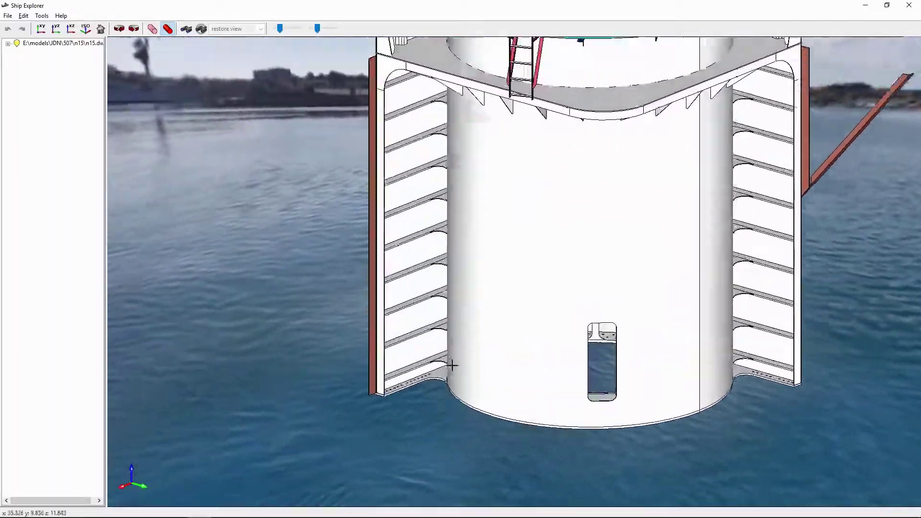
scroll(451, 365, up, 3)
middle_drag(427, 349, 608, 282)
click(450, 335)
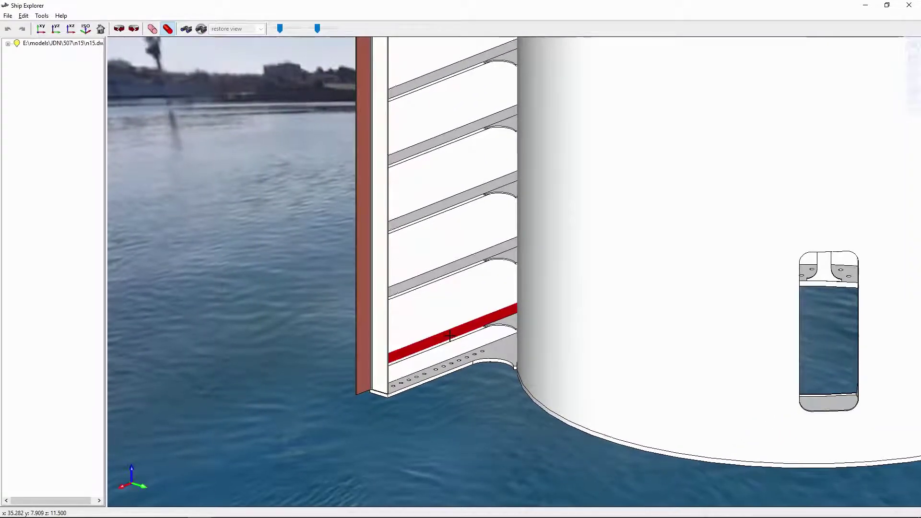
right_click(449, 336)
click(507, 142)
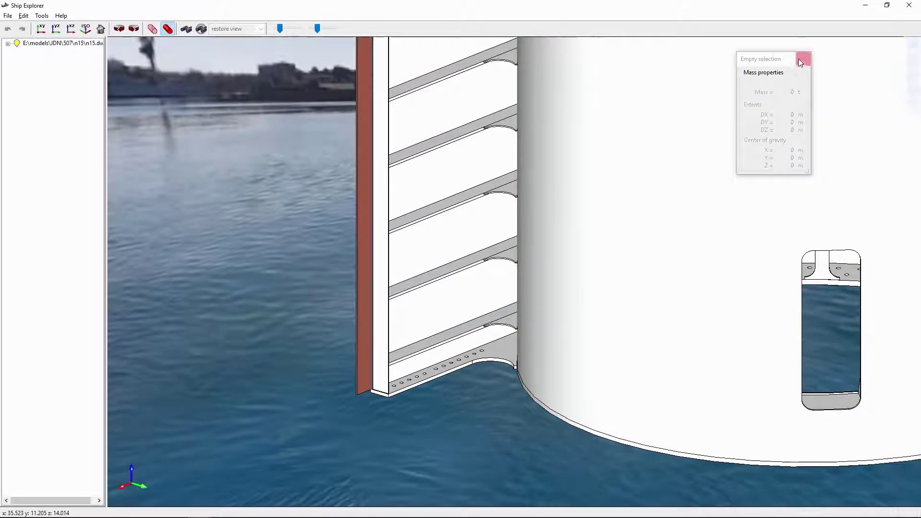
click(800, 60)
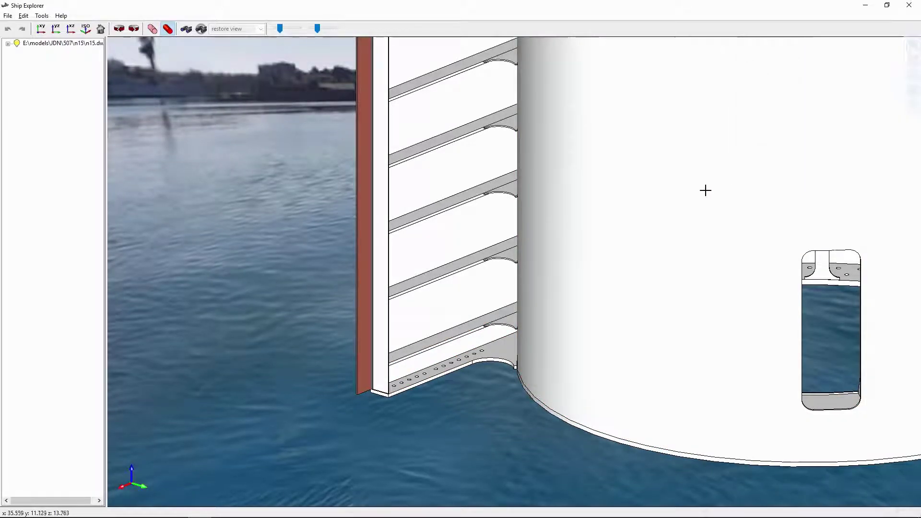
Make the entire n15.dwg model transparent and clear the selection.
scroll(704, 192, down, 8)
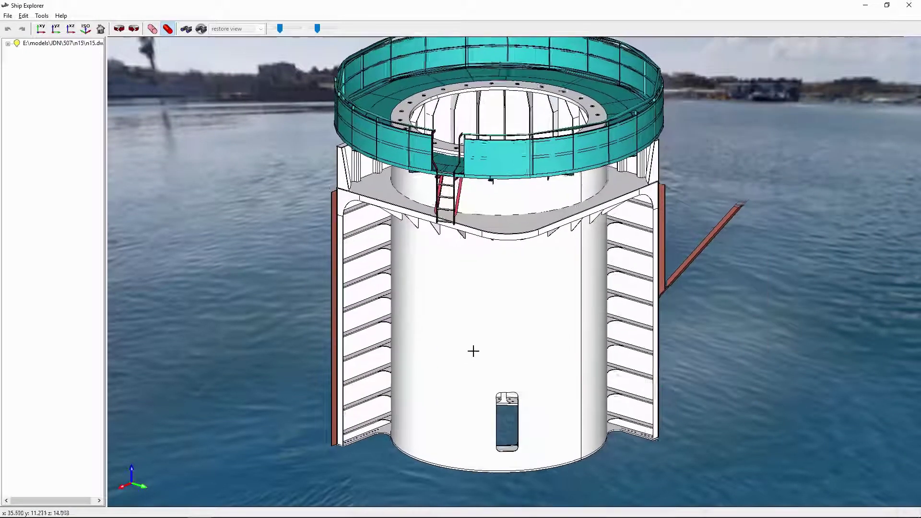
mouse_move(473, 350)
middle_down()
mouse_move(511, 306)
mouse_move(518, 283)
mouse_move(467, 358)
middle_up()
drag(466, 358, 521, 393)
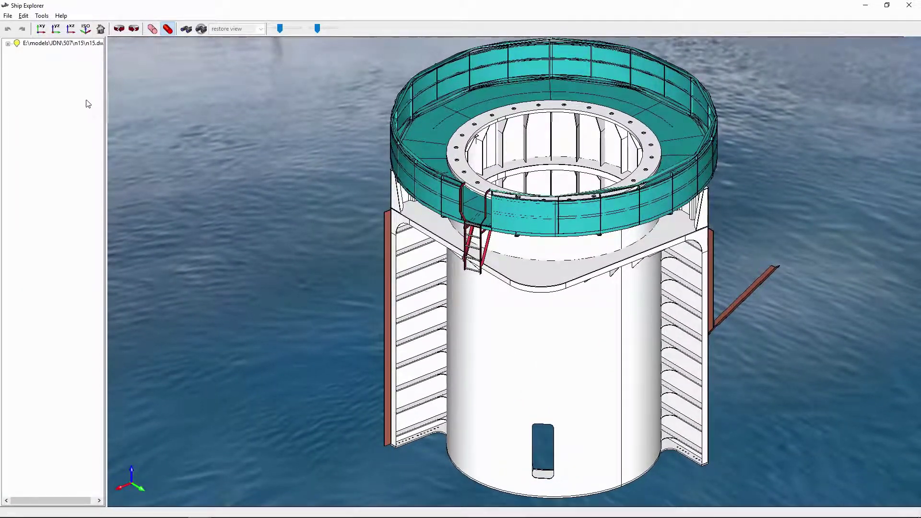
click(63, 43)
right_click(265, 183)
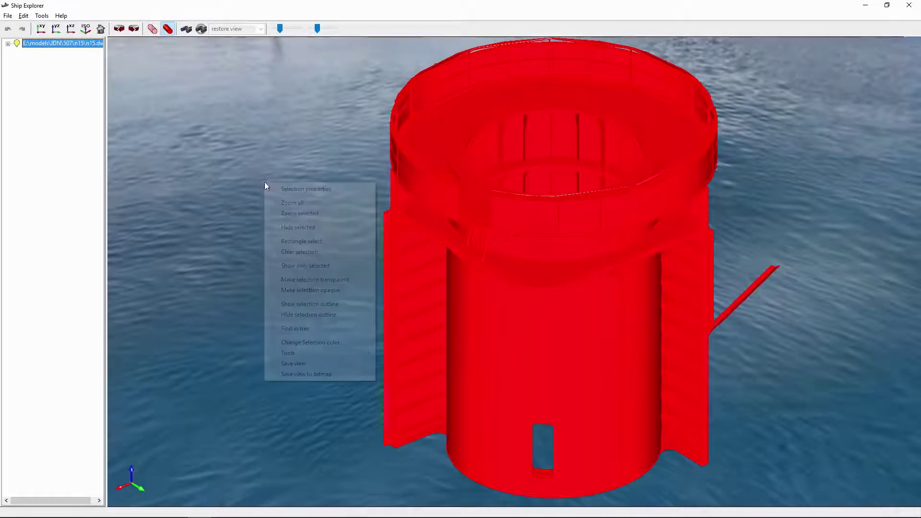
click(326, 279)
click(309, 311)
Create a plate from the bottom face with the row of holes, picking the lower outer corner as its thickness location.
drag(457, 400, 474, 422)
middle_drag(473, 422, 533, 288)
scroll(475, 372, up, 4)
scroll(459, 364, up, 2)
middle_drag(489, 343, 533, 315)
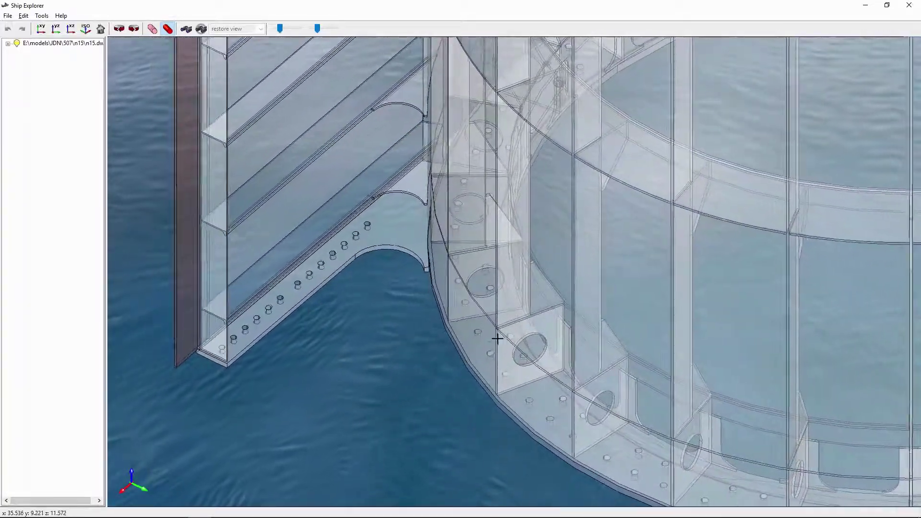
drag(484, 348, 497, 333)
scroll(270, 341, up, 2)
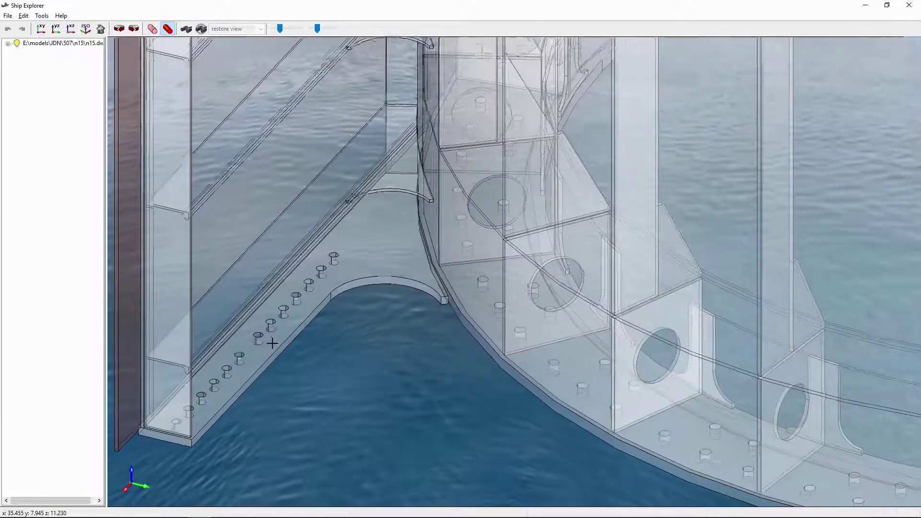
middle_drag(322, 302, 455, 262)
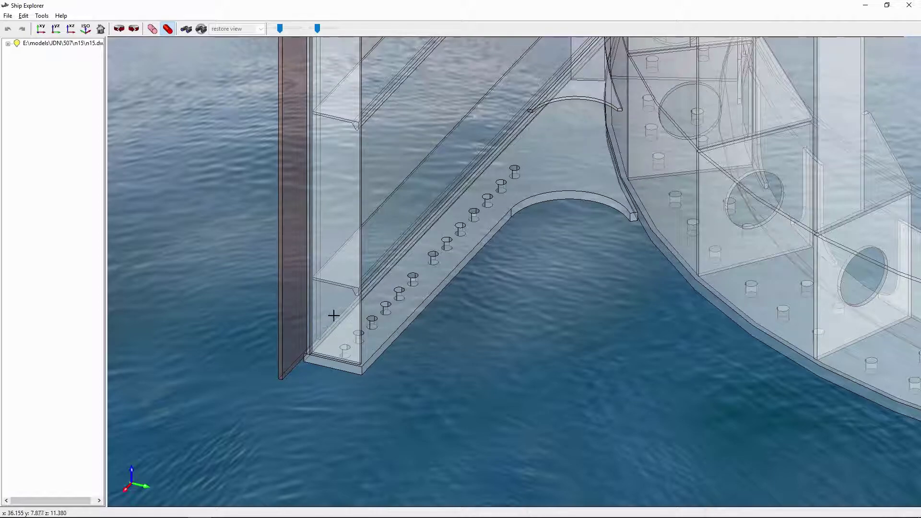
click(421, 288)
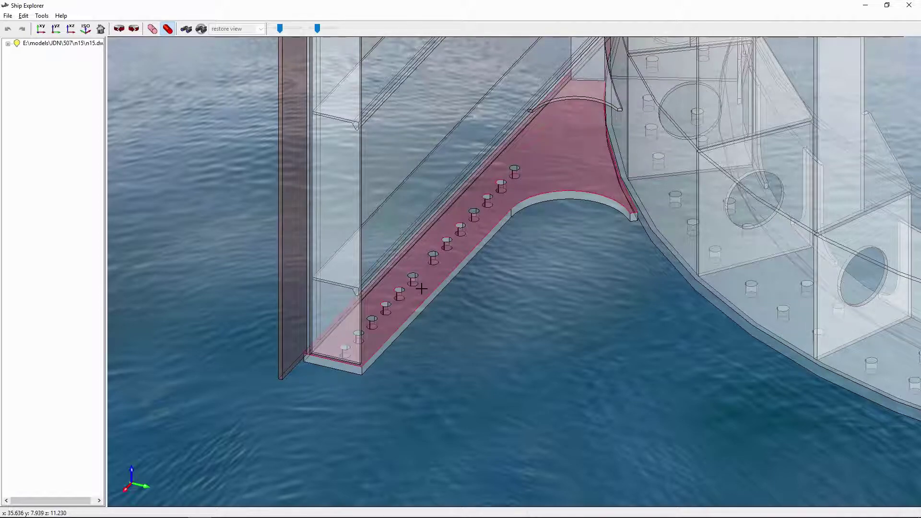
mouse_move(460, 238)
middle_down()
mouse_move(467, 167)
mouse_move(461, 228)
middle_up()
drag(460, 229, 462, 238)
right_click(462, 238)
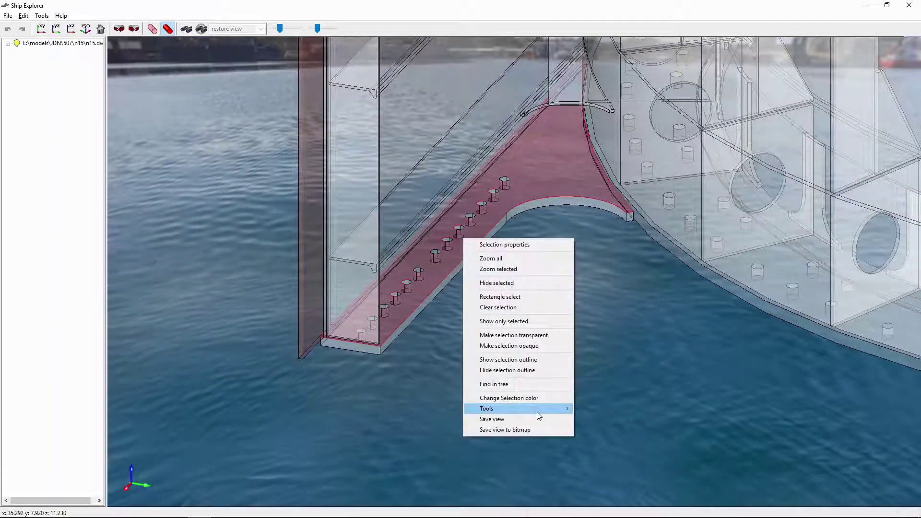
mouse_move(536, 411)
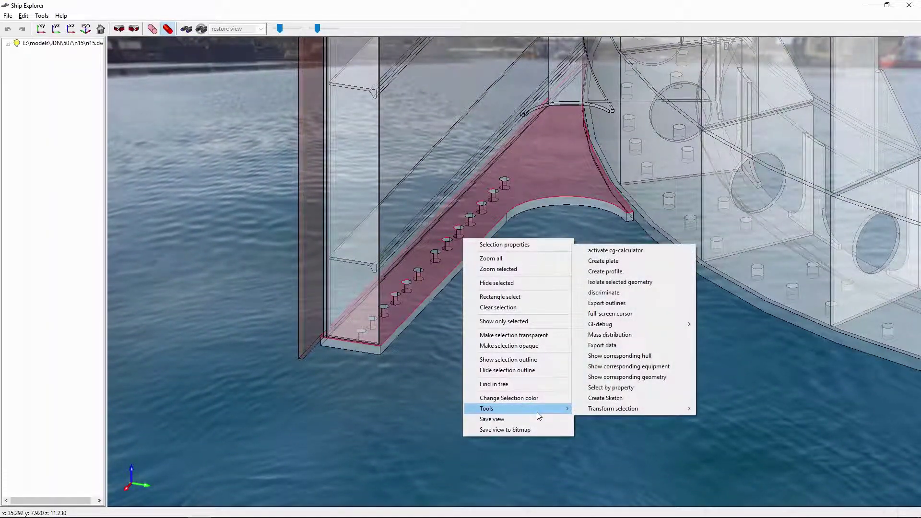
click(649, 265)
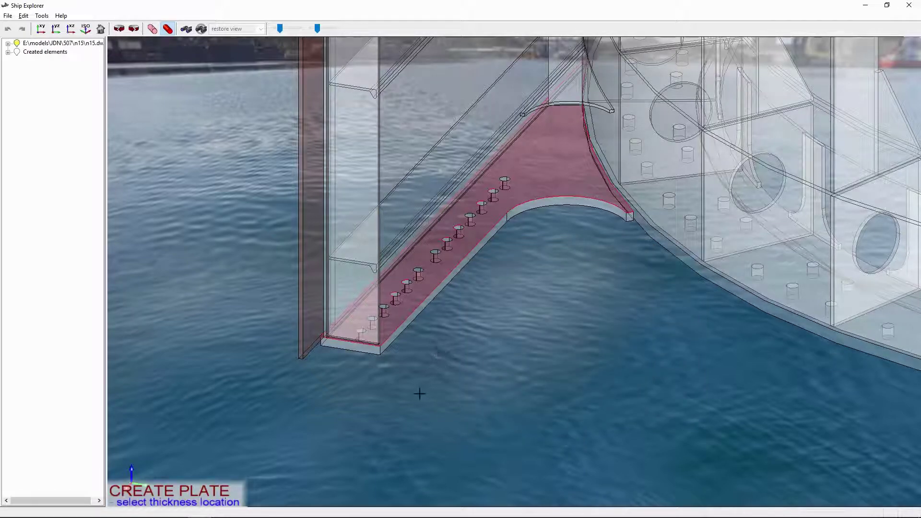
click(379, 355)
Create a plate from the vertical end face above the bottom plate, picking its thickness location at the lower corner.
mouse_move(406, 303)
middle_down()
mouse_move(400, 331)
mouse_move(401, 285)
middle_up()
drag(401, 285, 328, 334)
scroll(328, 335, up, 5)
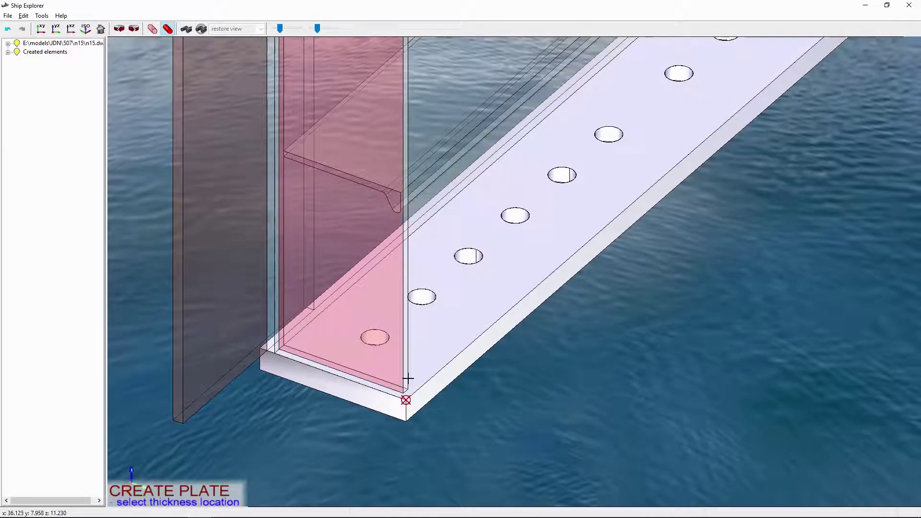
click(407, 379)
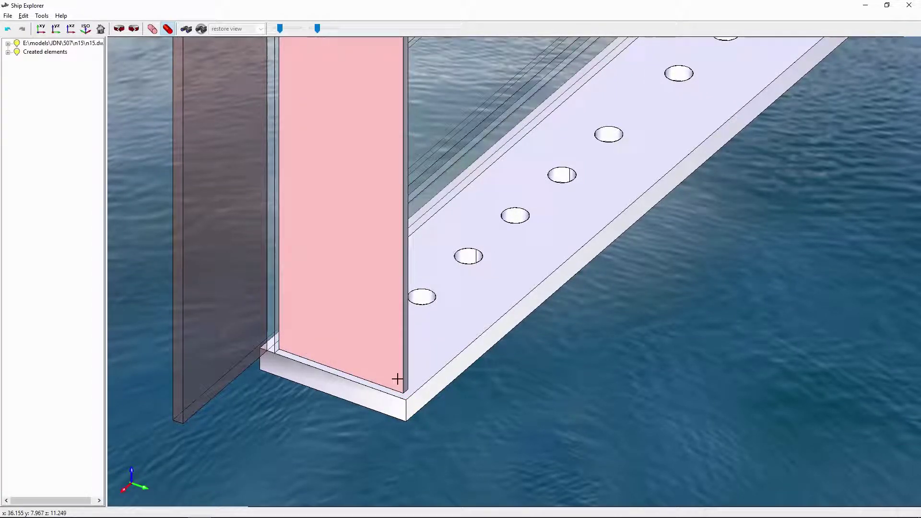
Create plates from the brown outer strip and the large vertical web, picking a lower corner as the thickness location of each.
click(212, 386)
click(174, 413)
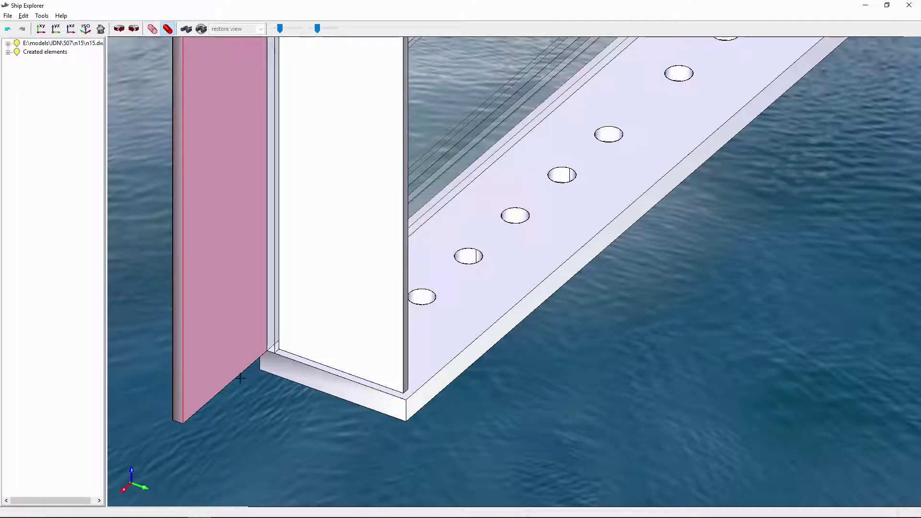
click(274, 337)
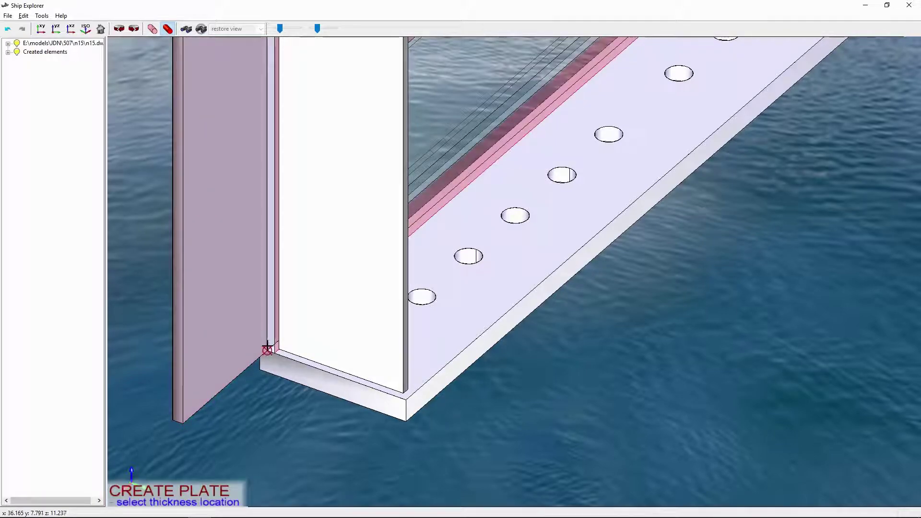
click(267, 349)
Create a plate from the lowest curved bracket beside the cylinder, picking its lower corner as the thickness location.
scroll(267, 340, down, 5)
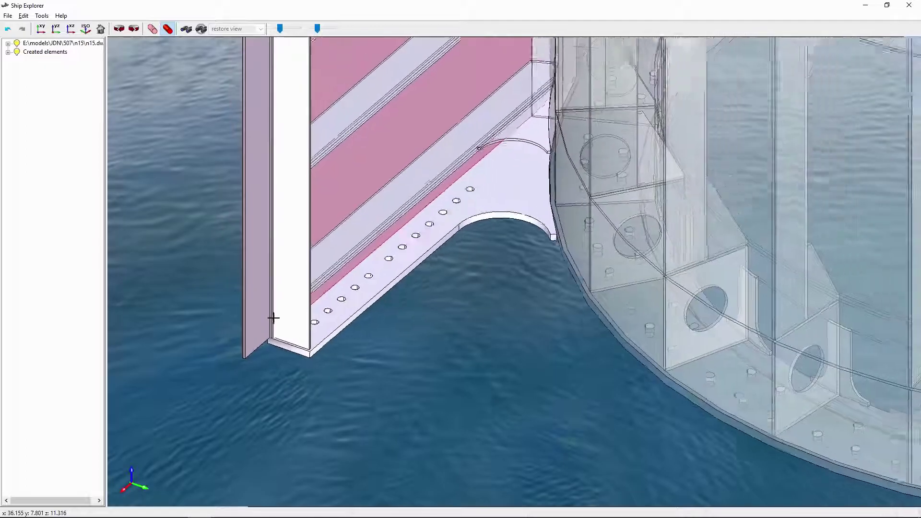
scroll(290, 300, down, 2)
middle_drag(326, 201, 345, 405)
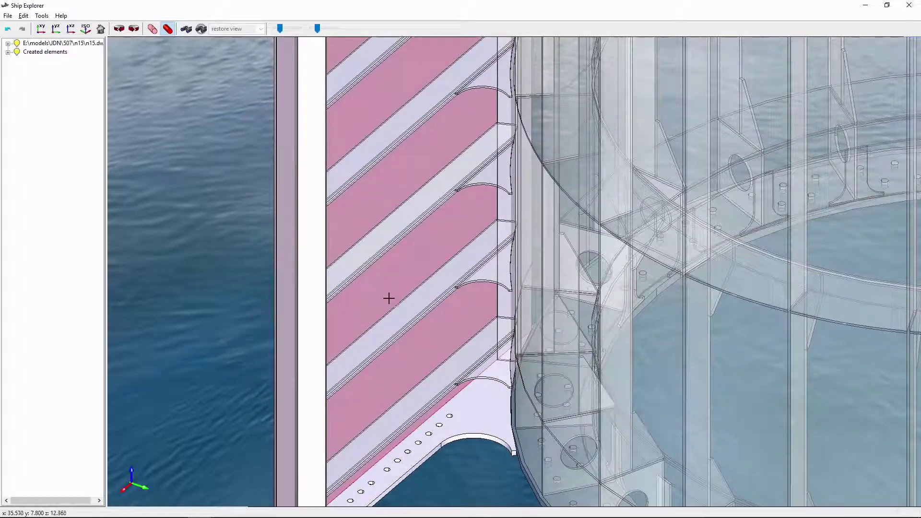
scroll(503, 374, up, 6)
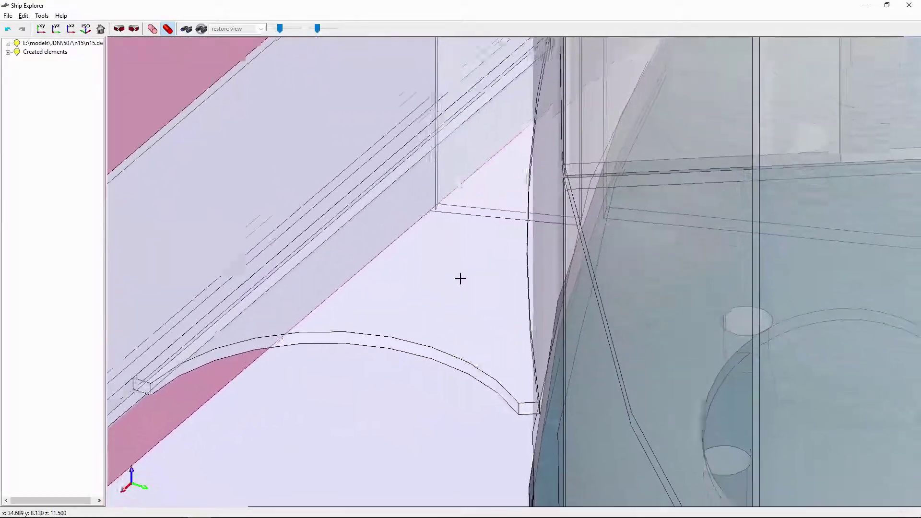
scroll(460, 278, down, 2)
click(460, 288)
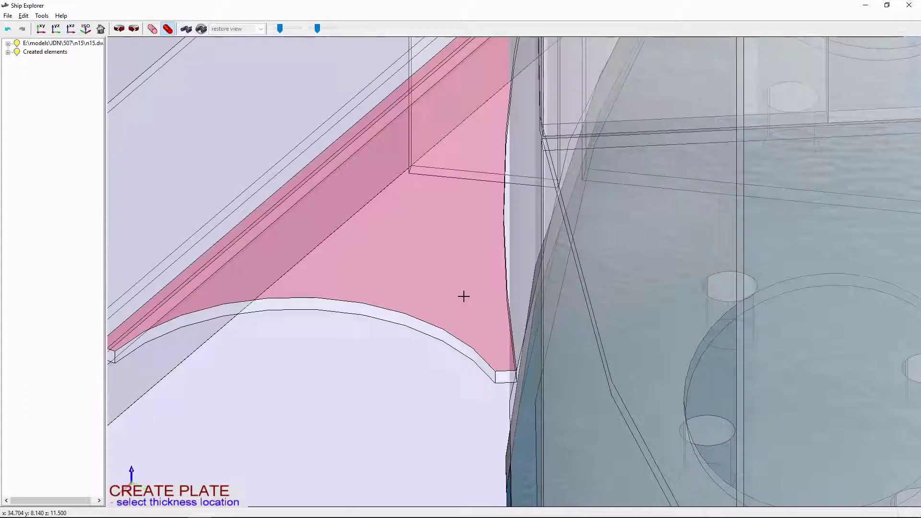
click(493, 379)
Create a plate from the next curved bracket up, picking the thickness location at its lower corner.
middle_drag(479, 333, 487, 195)
click(488, 195)
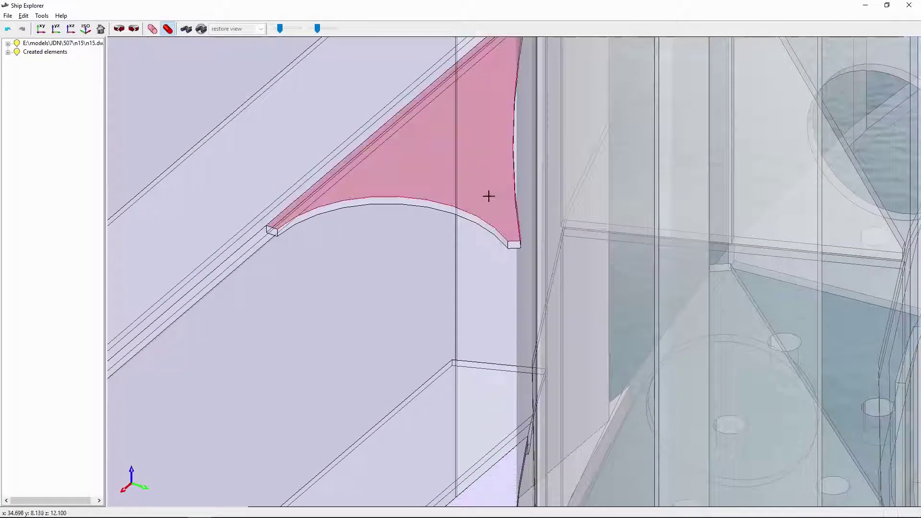
click(506, 248)
Create an HP profile from the lowest horizontal stiffener with dimensions left unspecified, picking a generator curve along its length.
middle_drag(510, 238, 545, 271)
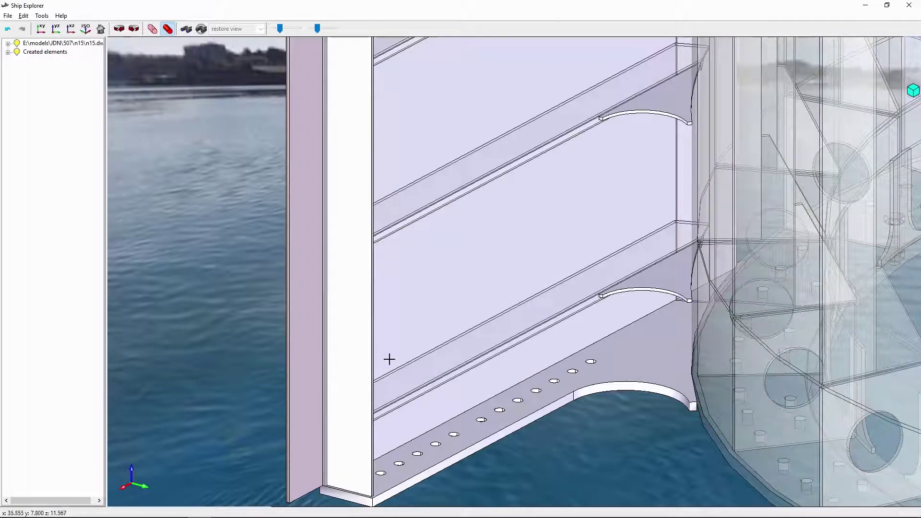
click(494, 331)
mouse_move(497, 329)
middle_down()
mouse_move(504, 285)
mouse_move(512, 290)
mouse_move(495, 332)
middle_up()
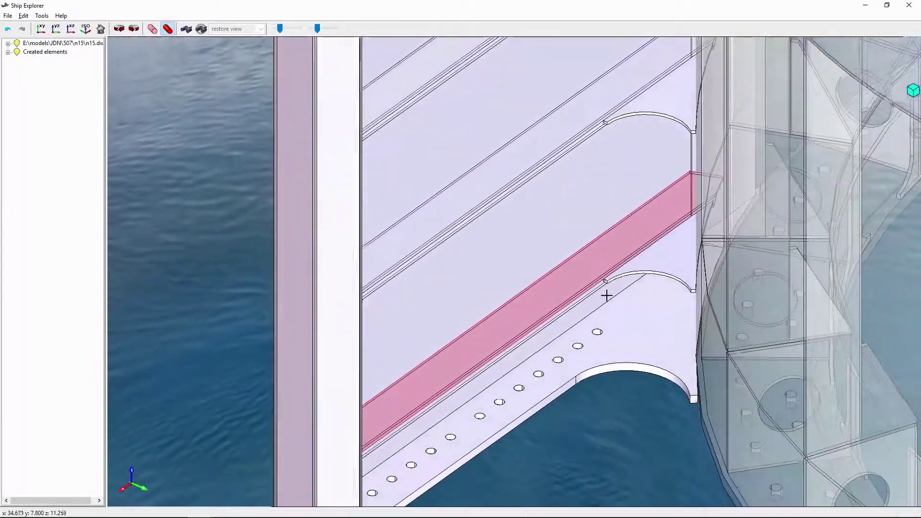
right_click(494, 331)
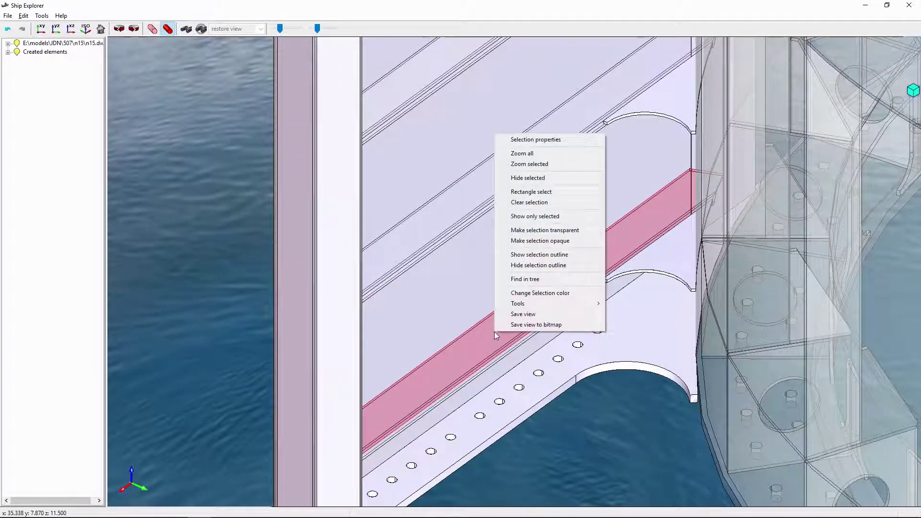
mouse_move(564, 307)
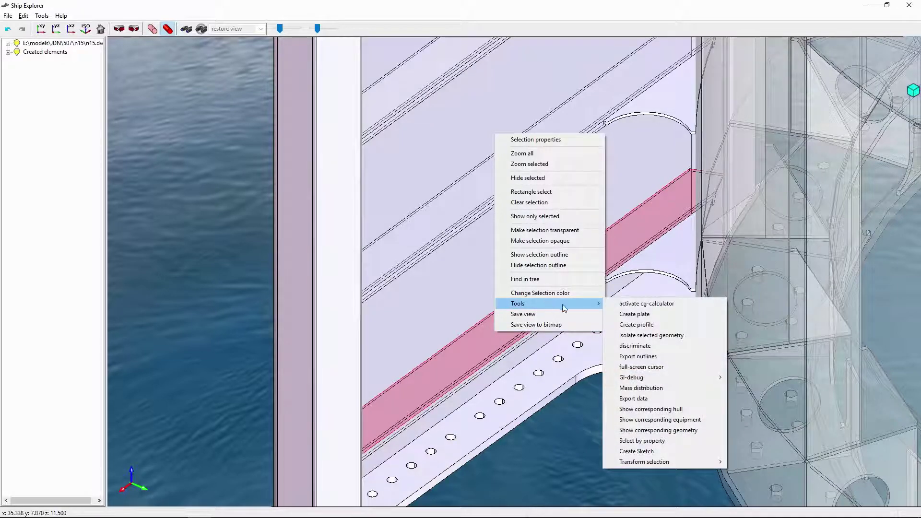
click(664, 325)
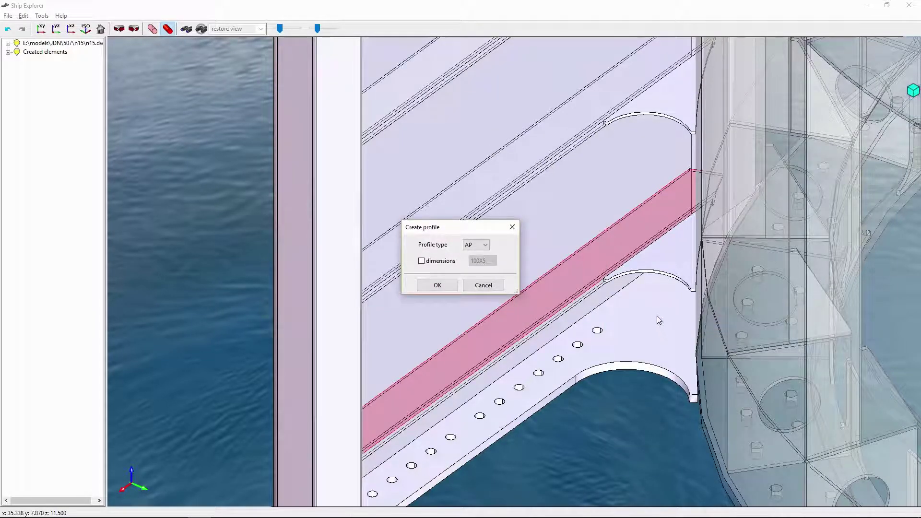
click(487, 246)
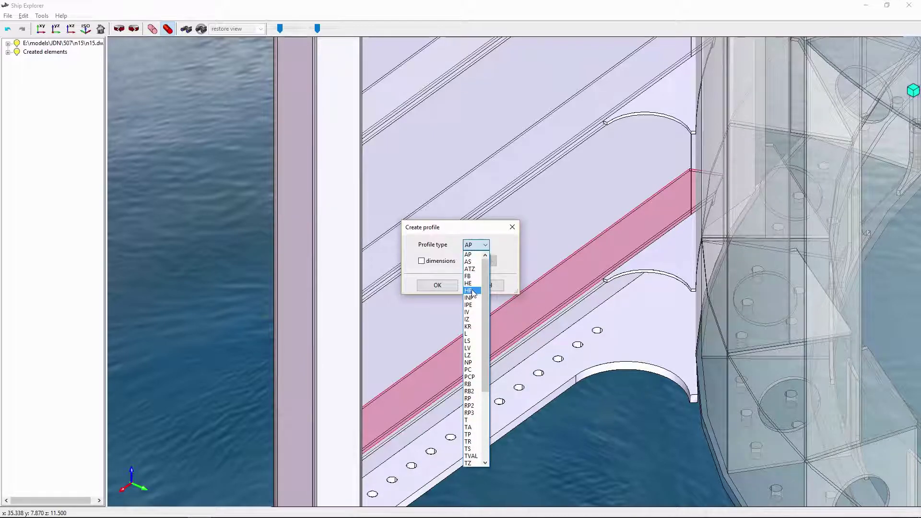
click(471, 291)
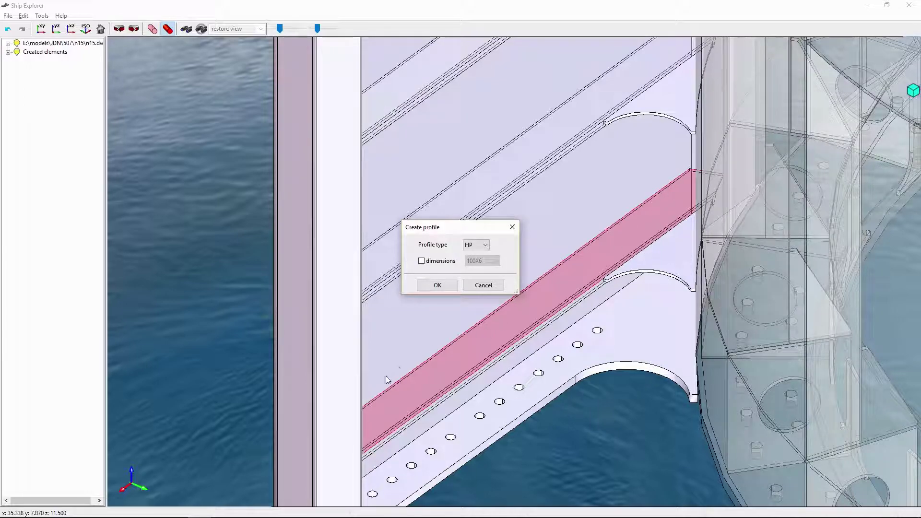
click(437, 285)
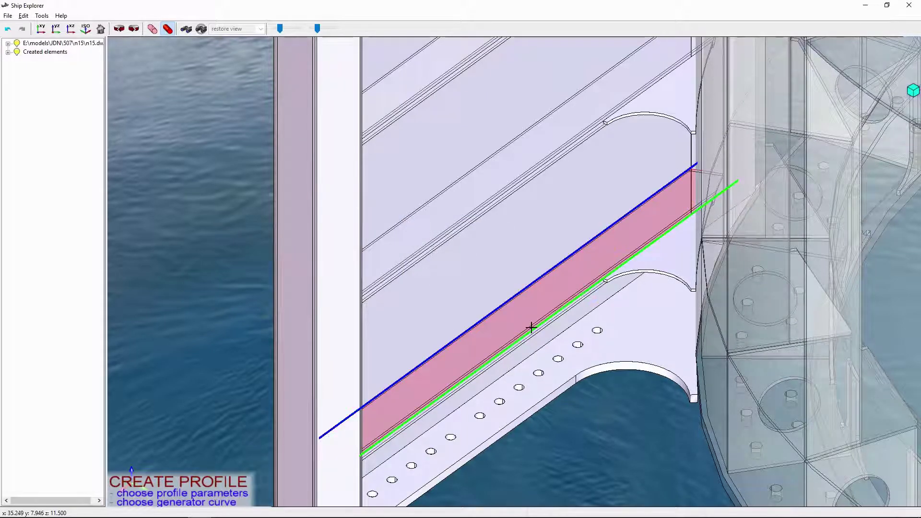
click(481, 326)
middle_drag(515, 324, 523, 207)
click(496, 315)
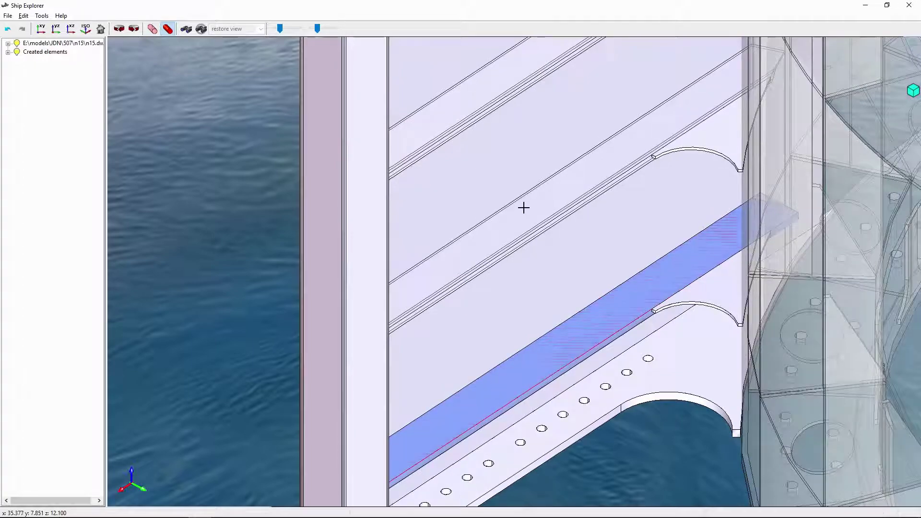
Create HP profiles from the next two horizontal stiffeners up, leaving dimensions unspecified and picking a generator curve along the length of each.
click(519, 214)
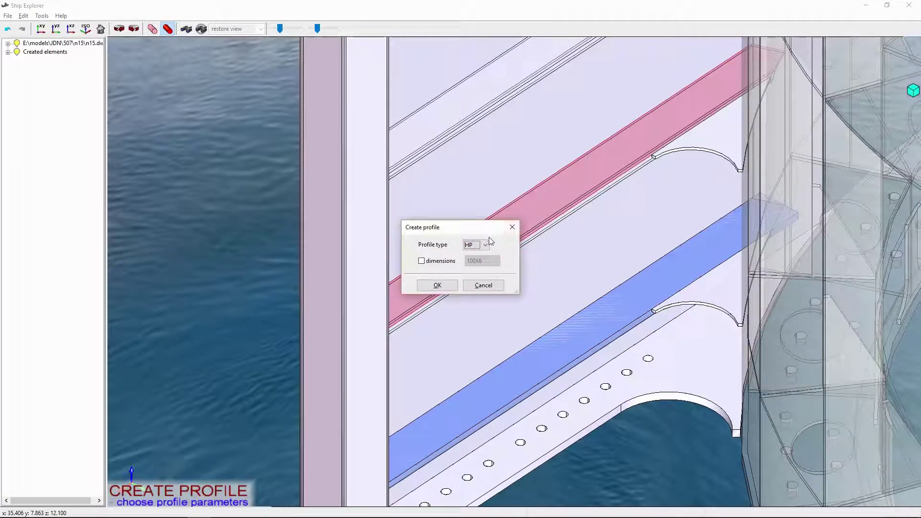
click(437, 286)
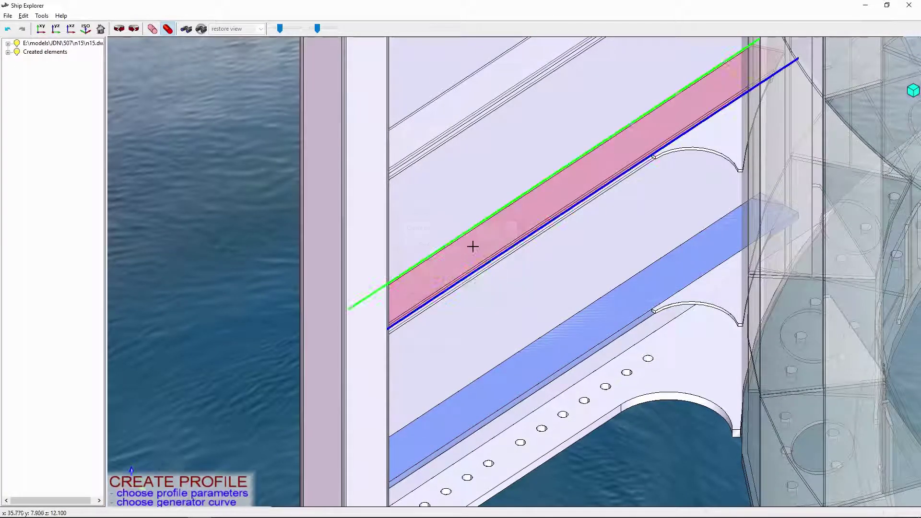
click(499, 222)
mouse_move(522, 216)
middle_down()
mouse_move(532, 171)
mouse_move(521, 220)
middle_up()
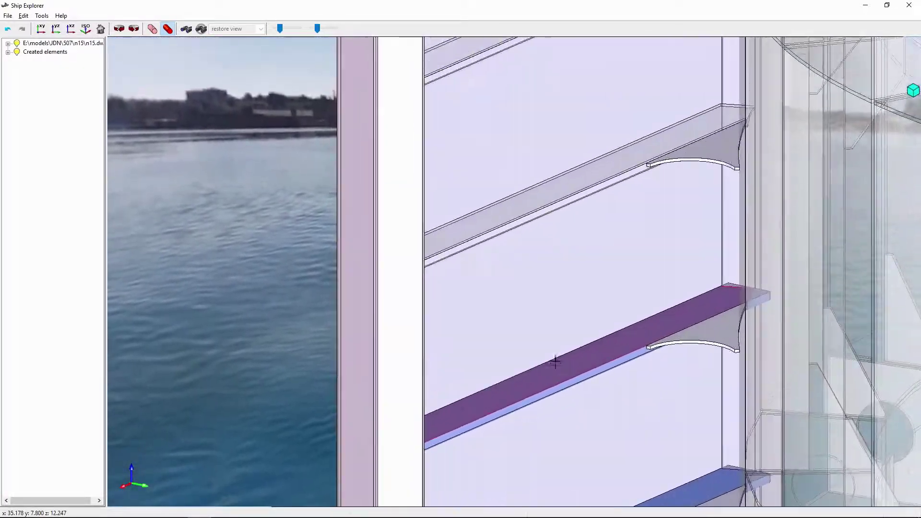
click(550, 238)
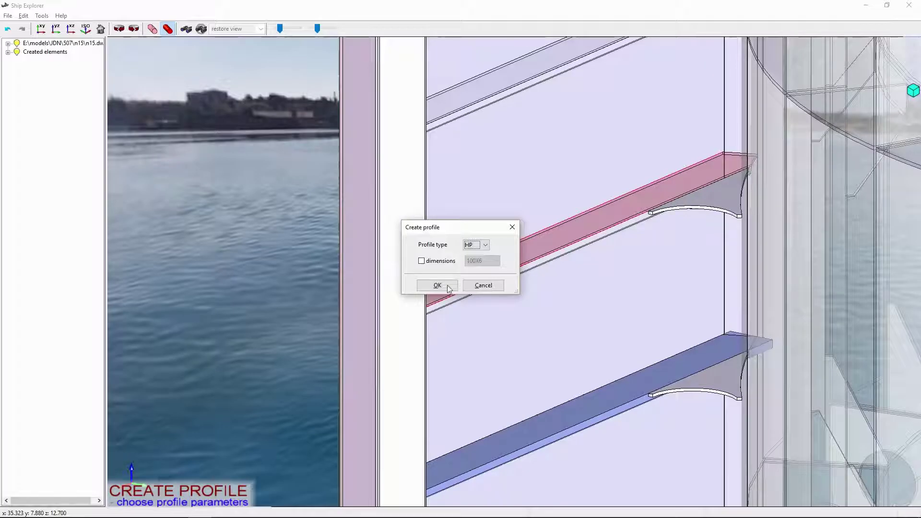
click(448, 287)
click(533, 236)
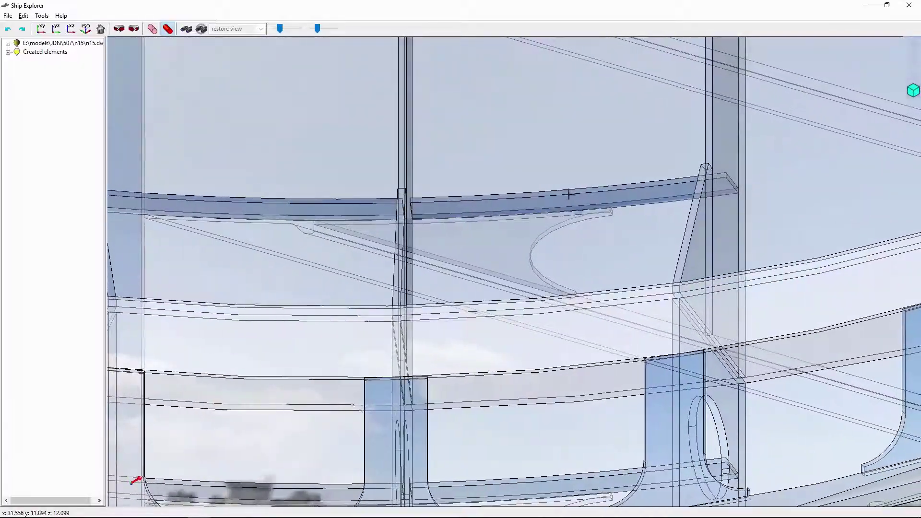
Create a TR profile from the curved stiffener between the two vertical frames, leaving dimensions unspecified and picking a generator curve along its length.
click(531, 207)
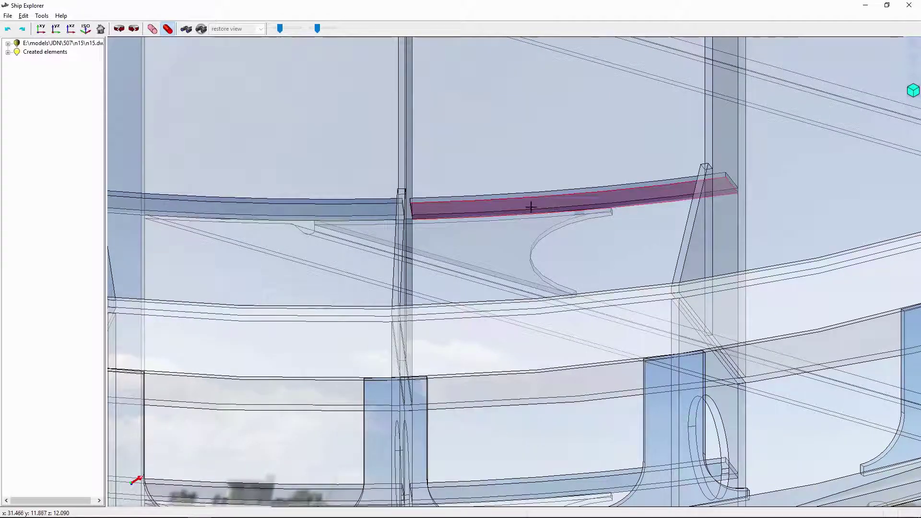
click(594, 204)
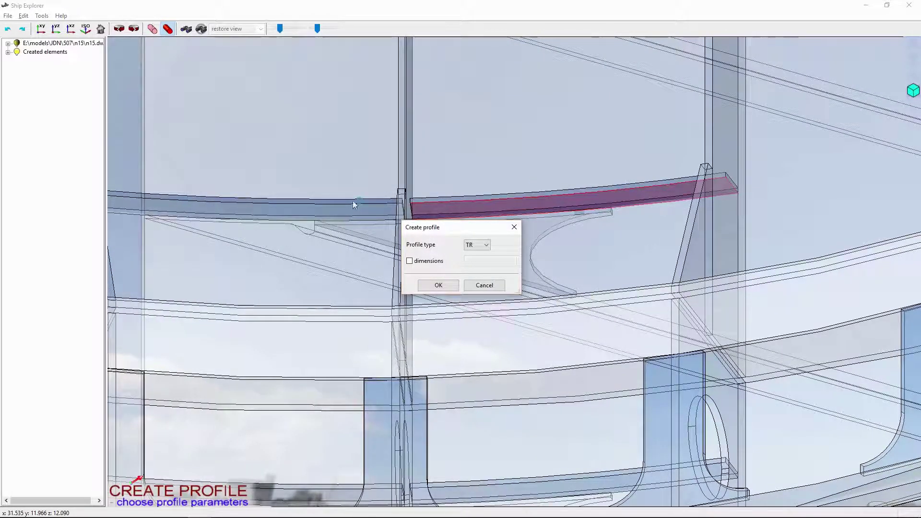
click(485, 246)
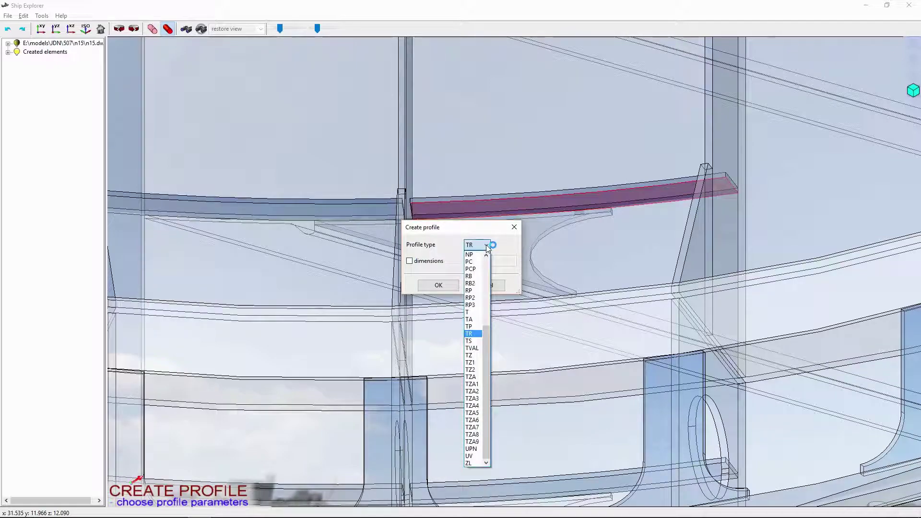
click(471, 334)
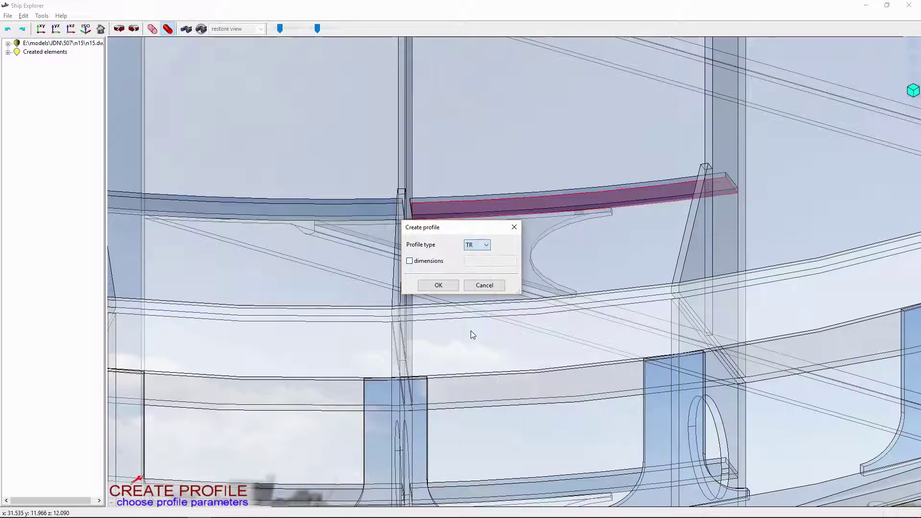
click(437, 286)
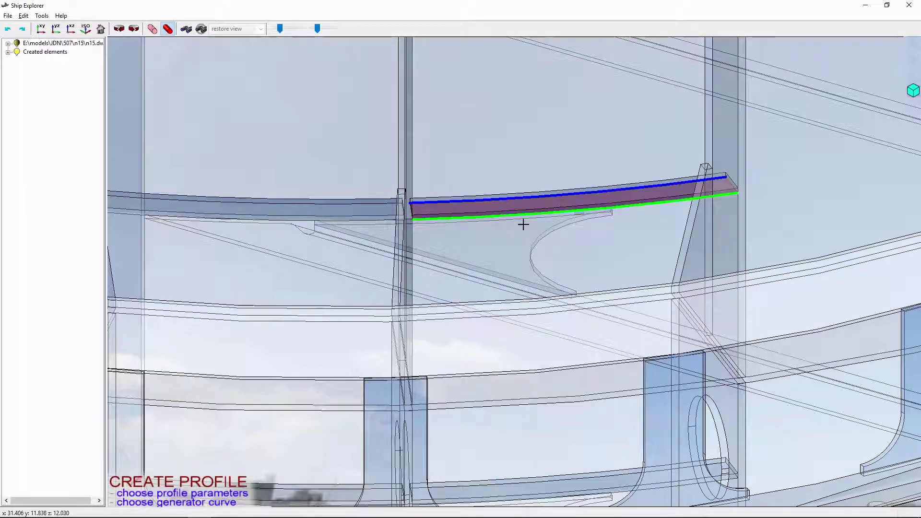
click(583, 204)
middle_drag(583, 200, 551, 193)
click(551, 193)
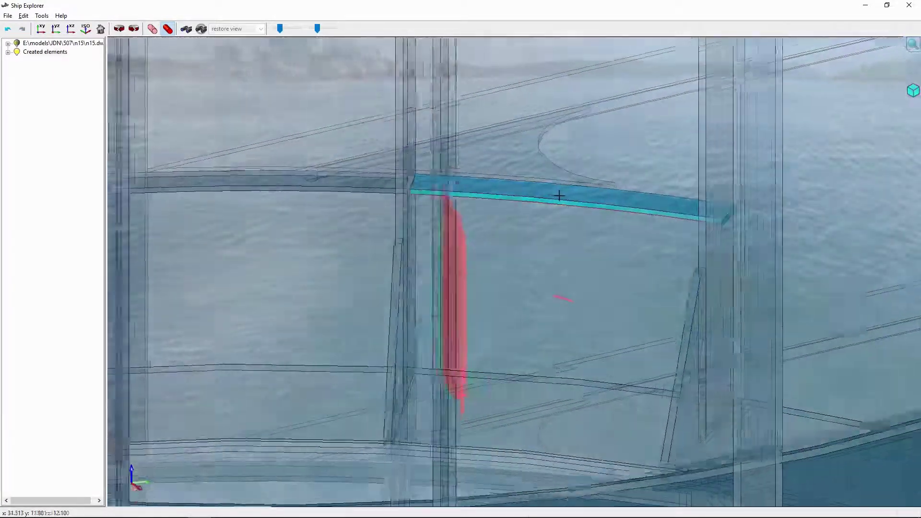
key(Escape)
Show the properties of the large vertical web plate and place the read-out clear of the model.
scroll(438, 310, up, 6)
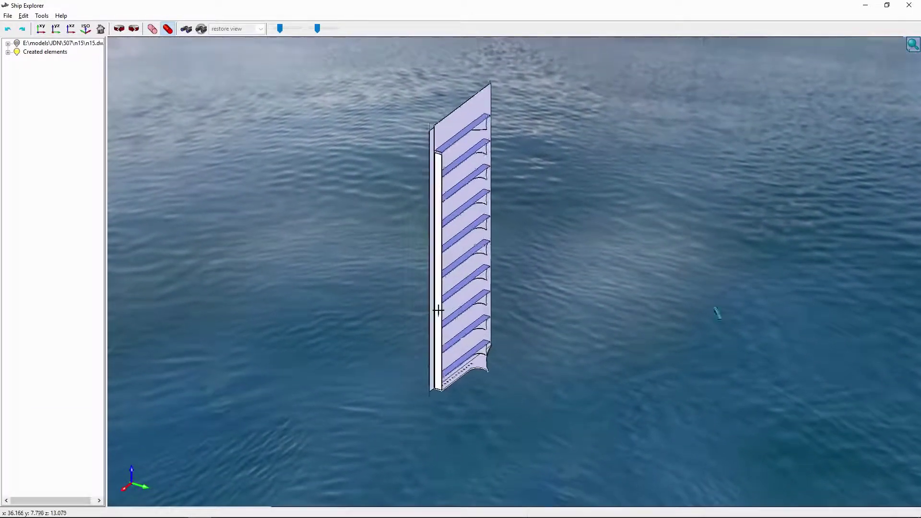
middle_drag(508, 286, 516, 351)
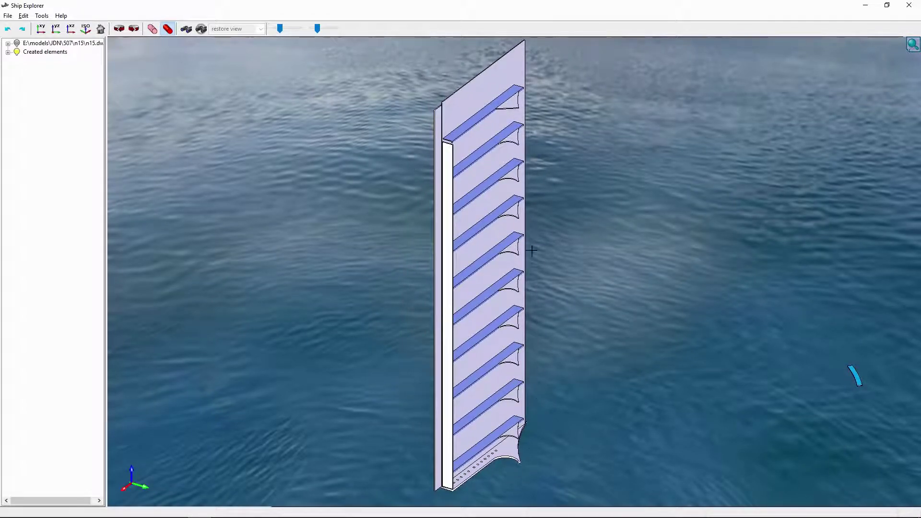
click(471, 102)
right_click(471, 104)
click(489, 110)
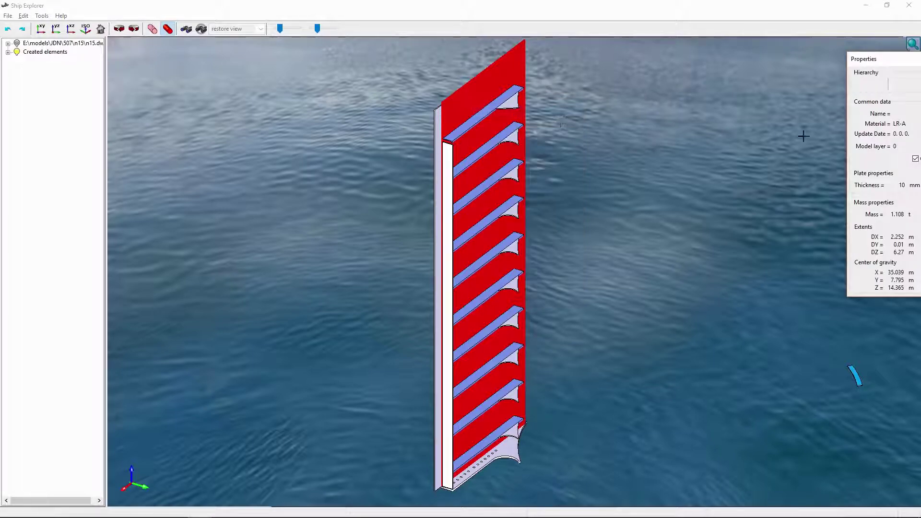
drag(901, 62, 778, 62)
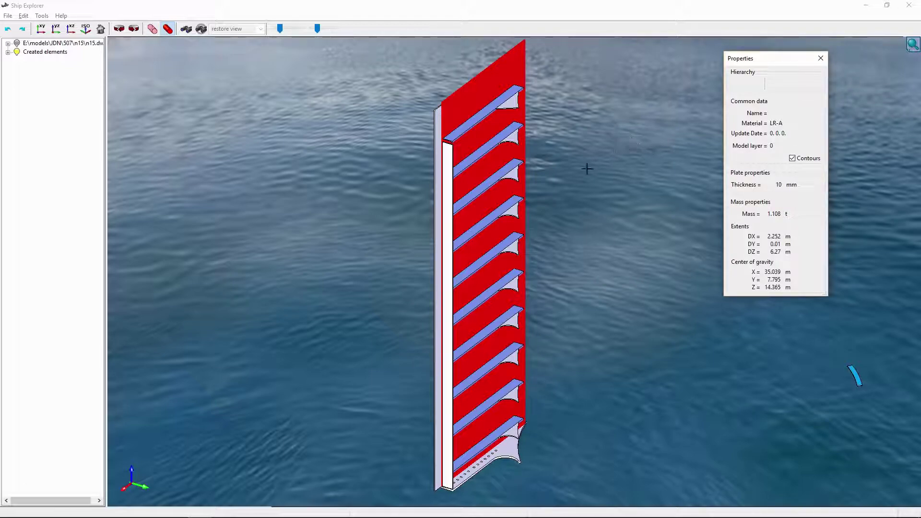
Show the properties of the topmost stiffener profile and toggle its end A and end B markers to identify each end.
click(469, 124)
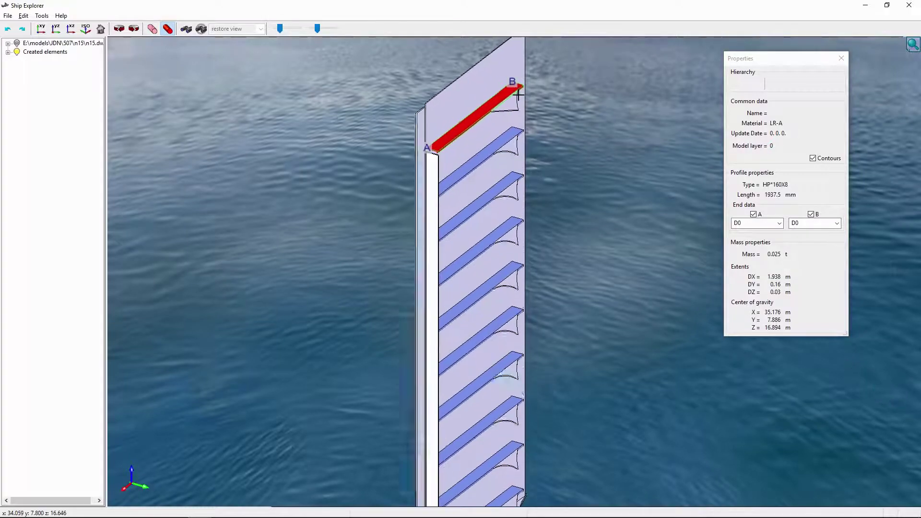
scroll(382, 127, up, 5)
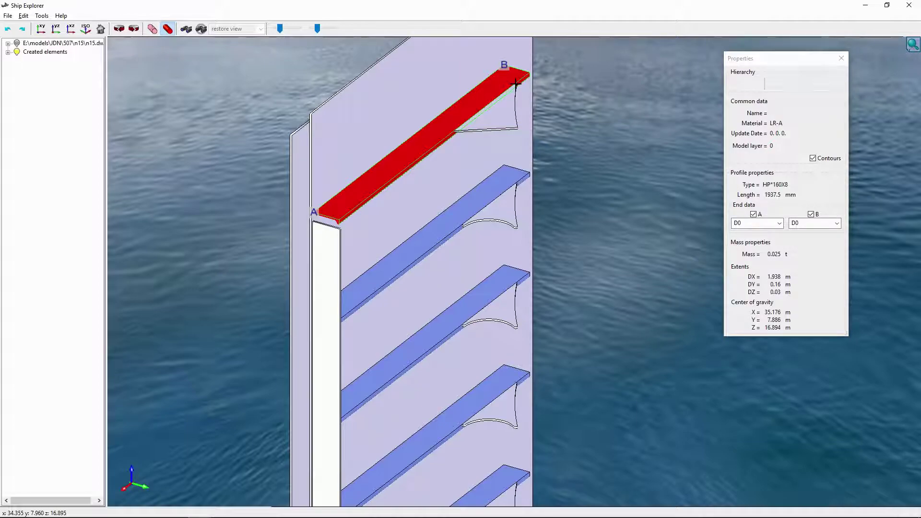
click(759, 214)
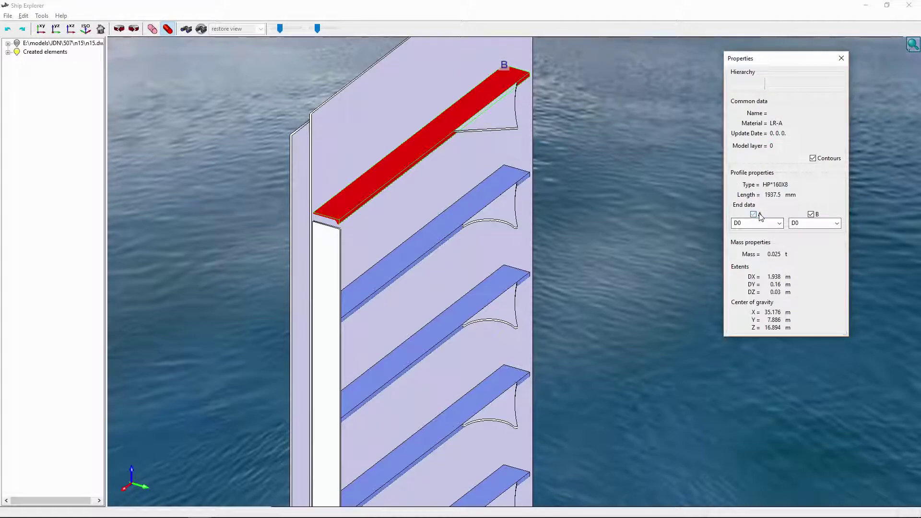
click(817, 215)
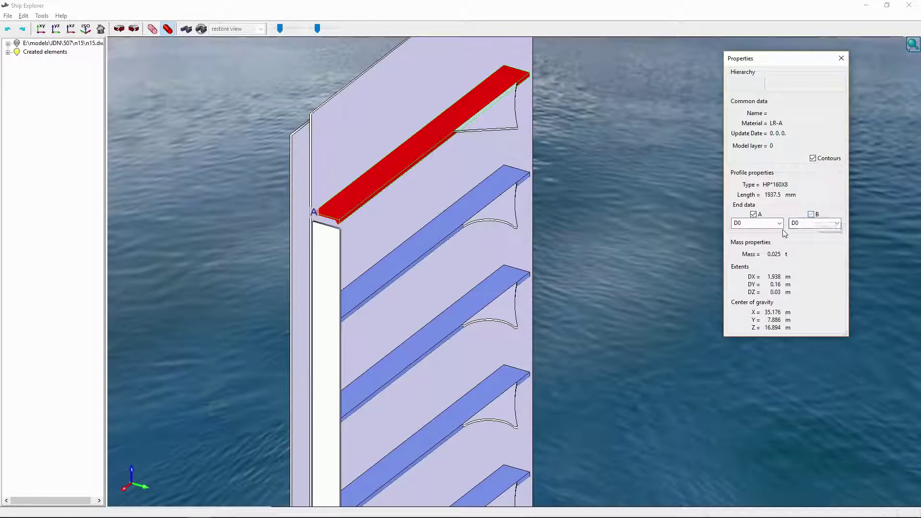